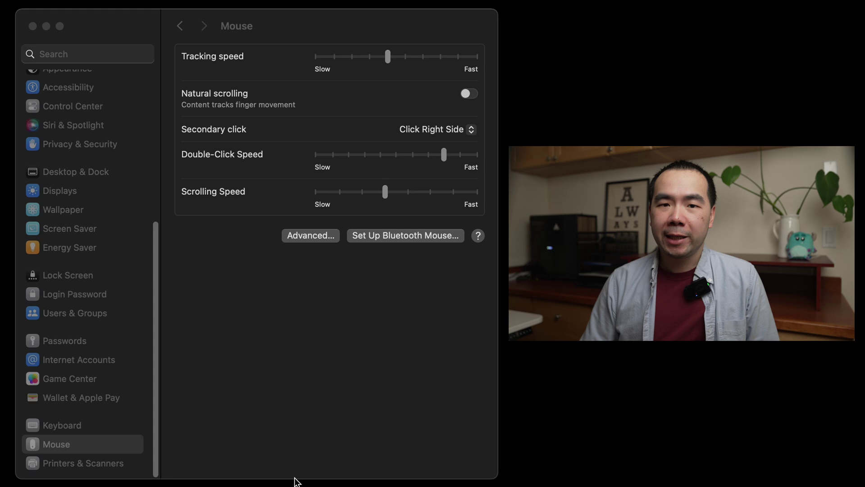
Step: Switch off Pointer acceleration in the Mouse settings' Advanced options and close the sheet
{"action": "left_click", "coordinate": [235, 329]}
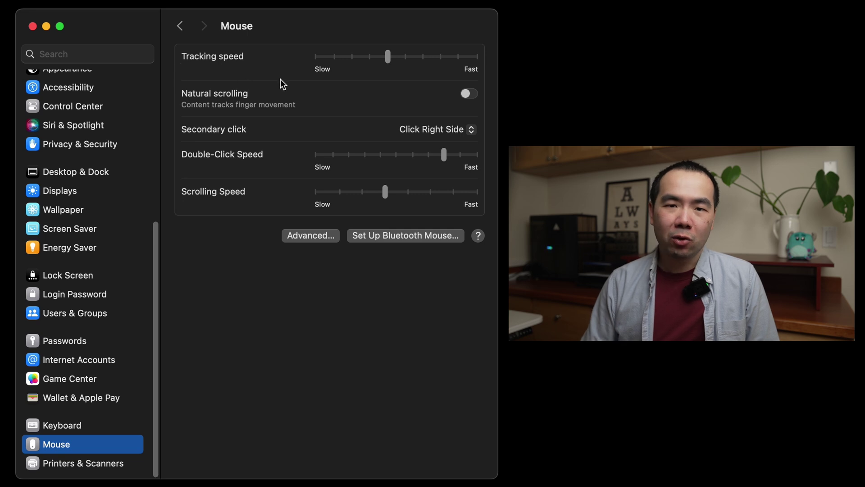
{"action": "left_click", "coordinate": [301, 236]}
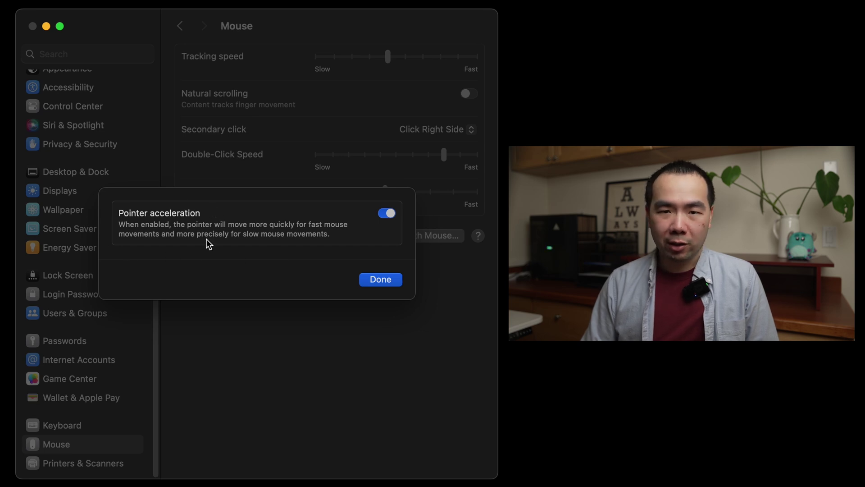
{"action": "left_click", "coordinate": [381, 216]}
{"action": "key", "text": "Return"}
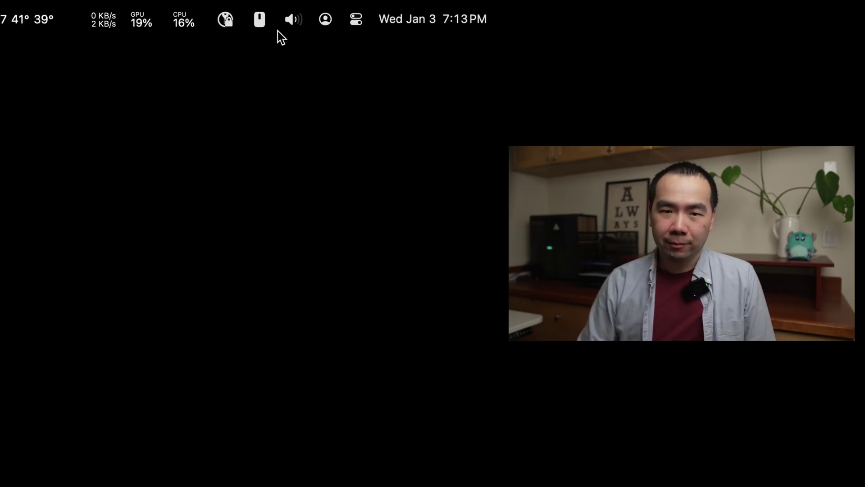
Step: Nudge the volume up, try CEntrance DACmini, return to Elgato Wave XLR, then show input devices
{"action": "left_click", "coordinate": [298, 24]}
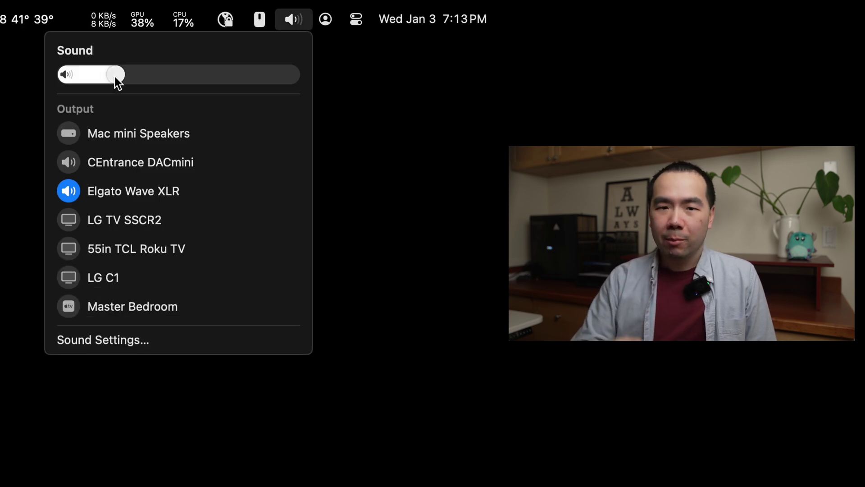
{"action": "left_click_drag", "start_coordinate": [127, 76], "coordinate": [134, 75]}
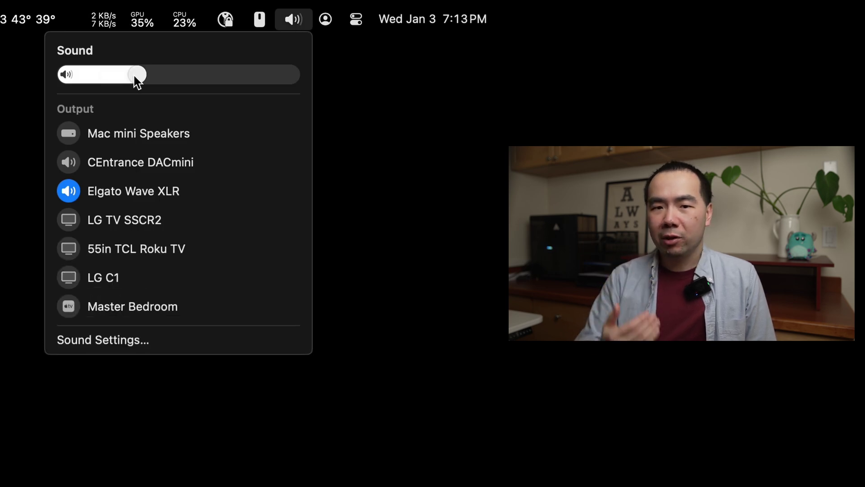
{"action": "left_click", "coordinate": [135, 166]}
{"action": "left_click", "coordinate": [133, 195]}
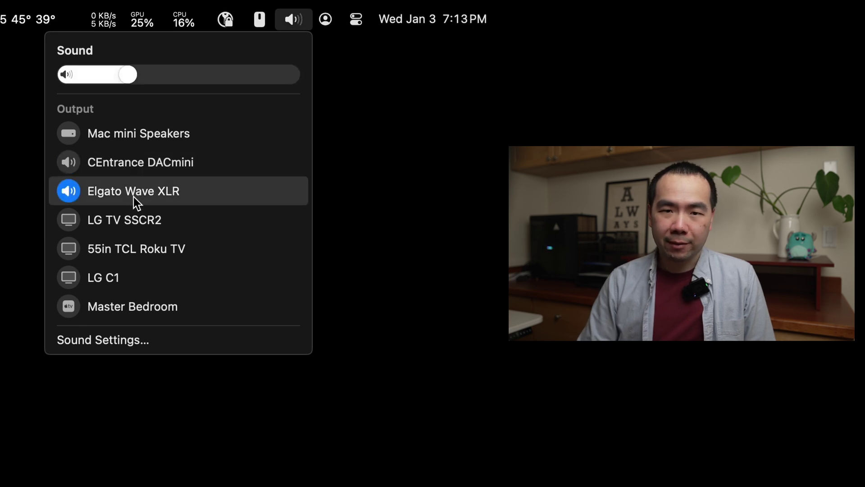
{"action": "left_click", "coordinate": [299, 23]}
{"action": "left_click", "coordinate": [300, 22], "text": "alt"}
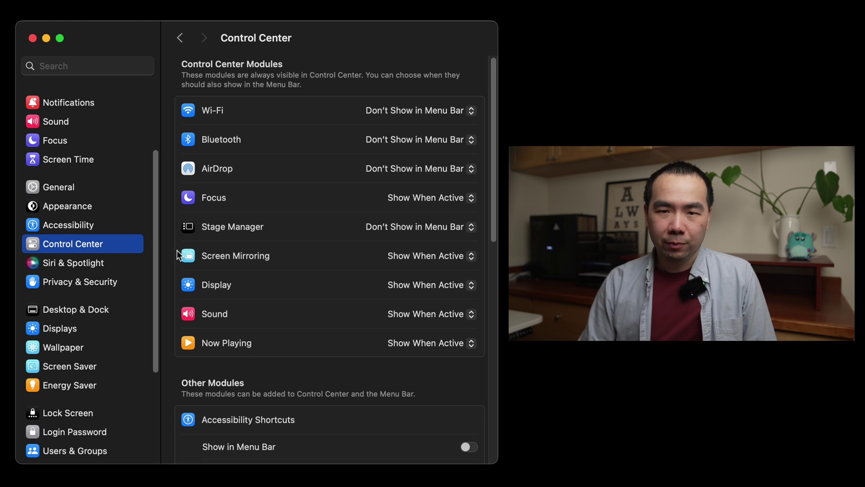
Step: Set the Control Center Sound module to Always Show in Menu Bar
{"action": "left_click", "coordinate": [402, 316]}
{"action": "left_click", "coordinate": [410, 300]}
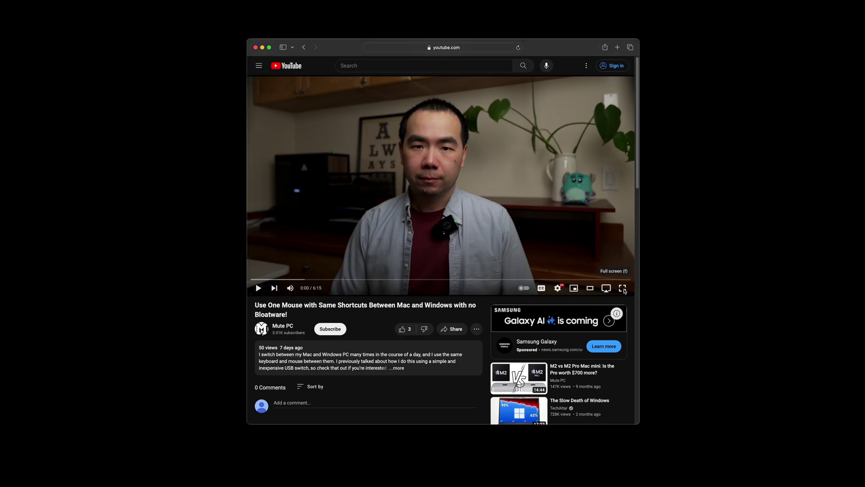
{"action": "left_click", "coordinate": [624, 289]}
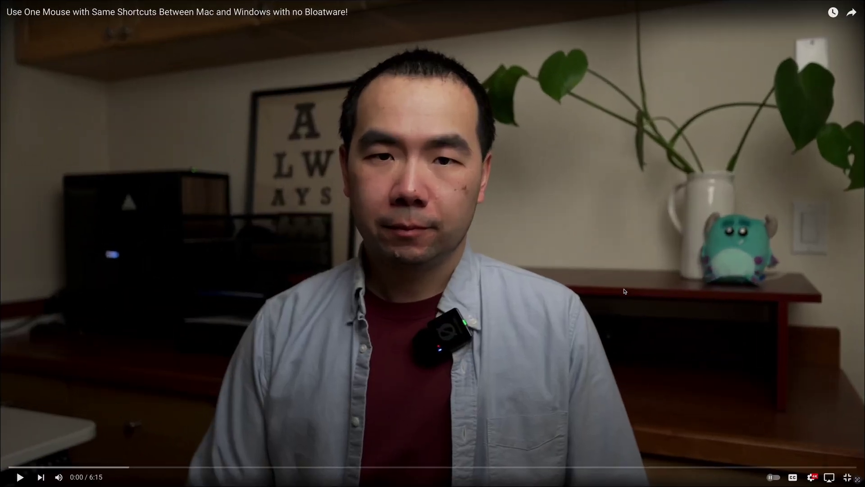
{"action": "key", "text": "Escape"}
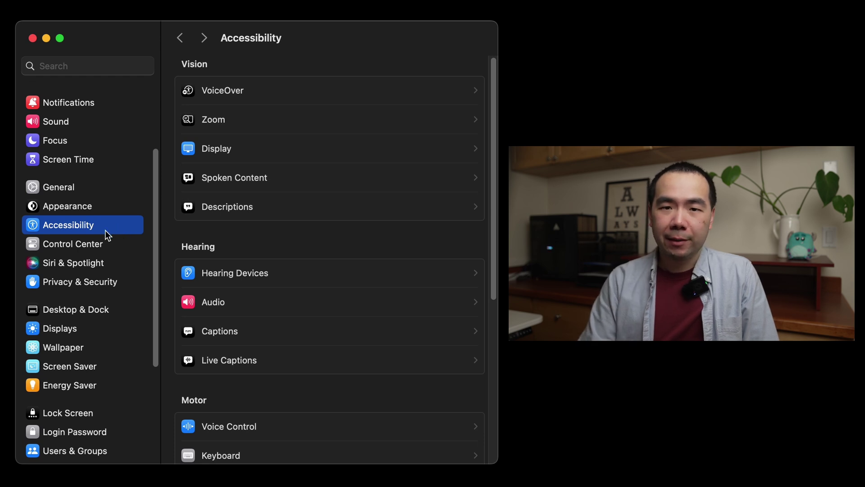
Step: Enable the Reduce motion toggle under Accessibility > Display
{"action": "left_click", "coordinate": [273, 145]}
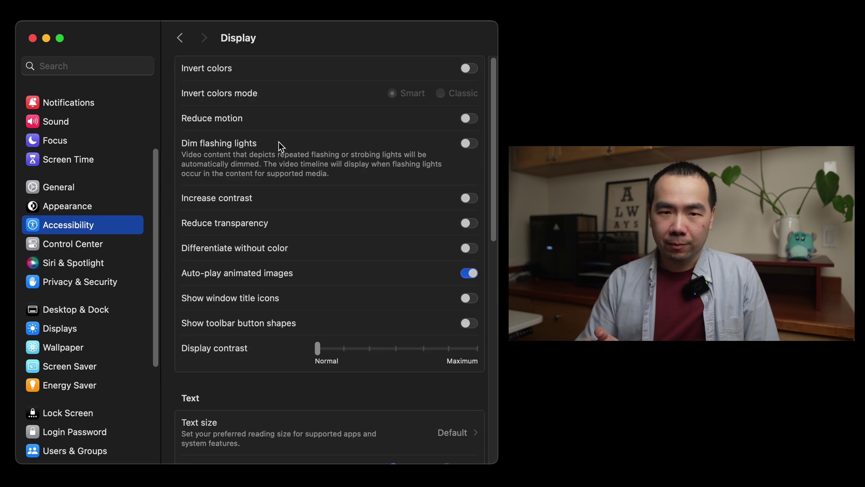
{"action": "left_click", "coordinate": [474, 118]}
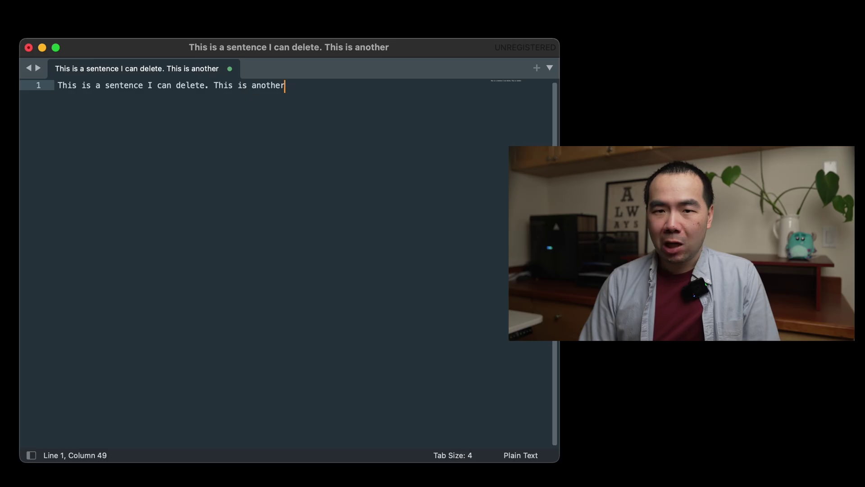
Step: Test held-Delete speed in Sublime Text, set Key repeat rate to Fast, and delete back to 'Thi'
{"action": "key", "text": "BackSpace"}
{"action": "key", "text": "BackSpace"}
{"action": "key", "text": "BackSpace"}
{"action": "key", "text": "BackSpace"}
{"action": "key", "text": "BackSpace"}
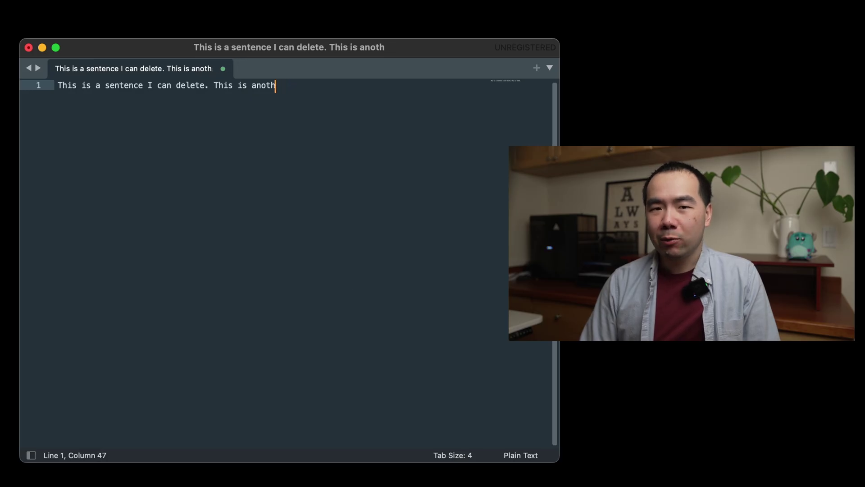
{"action": "key", "text": "BackSpace"}
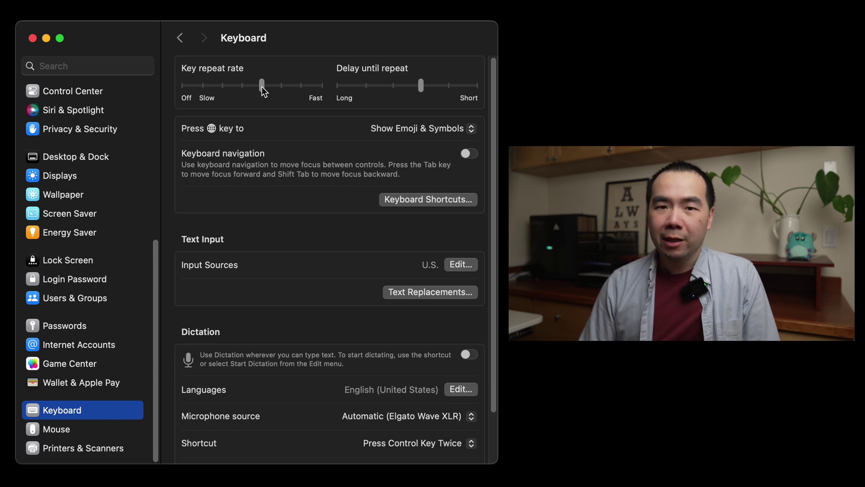
{"action": "left_click_drag", "start_coordinate": [263, 88], "coordinate": [323, 89]}
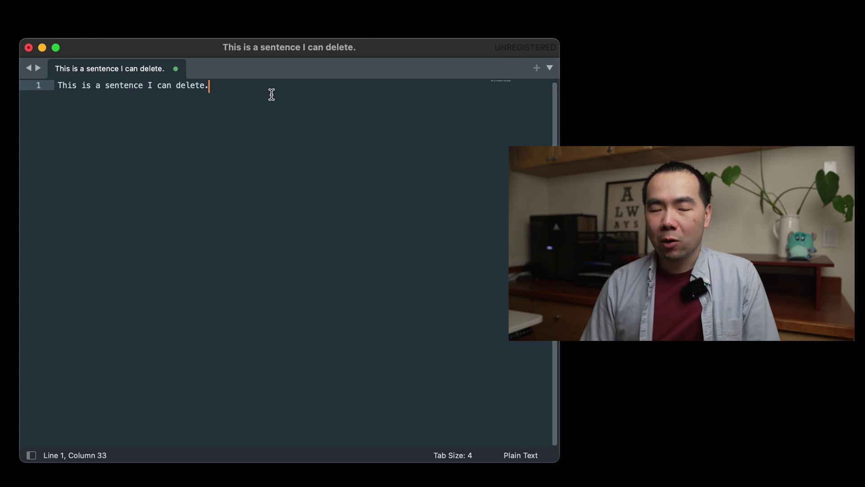
{"action": "key", "text": "BackSpace"}
{"action": "key", "text": "BackSpace"}
{"action": "key", "text": "BackSpace"}
{"action": "key", "text": "BackSpace"}
{"action": "key", "text": "BackSpace"}
{"action": "key", "text": "BackSpace"}
{"action": "key", "text": "BackSpace"}
{"action": "key", "text": "BackSpace"}
{"action": "key", "text": "BackSpace"}
{"action": "key", "text": "BackSpace"}
{"action": "key", "text": "BackSpace"}
{"action": "key", "text": "BackSpace"}
{"action": "key", "text": "BackSpace"}
{"action": "key", "text": "BackSpace"}
{"action": "key", "text": "BackSpace"}
{"action": "key", "text": "BackSpace"}
{"action": "key", "text": "BackSpace"}
{"action": "key", "text": "BackSpace"}
{"action": "key", "text": "BackSpace"}
{"action": "key", "text": "BackSpace"}
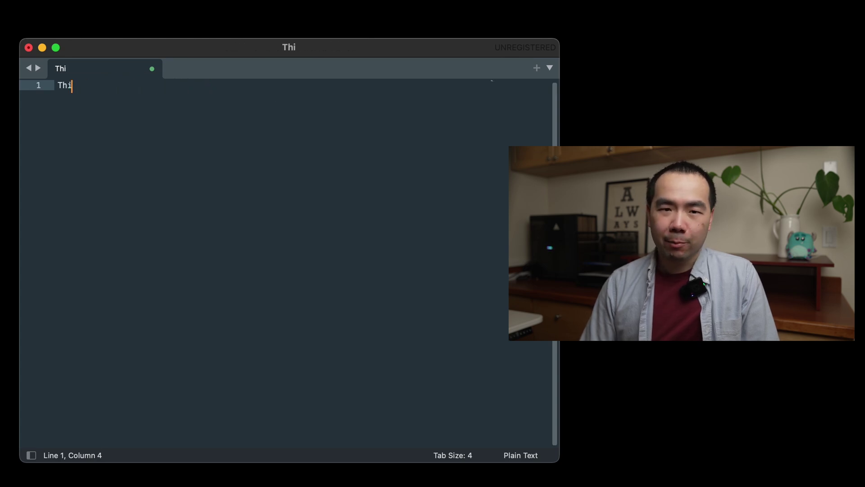